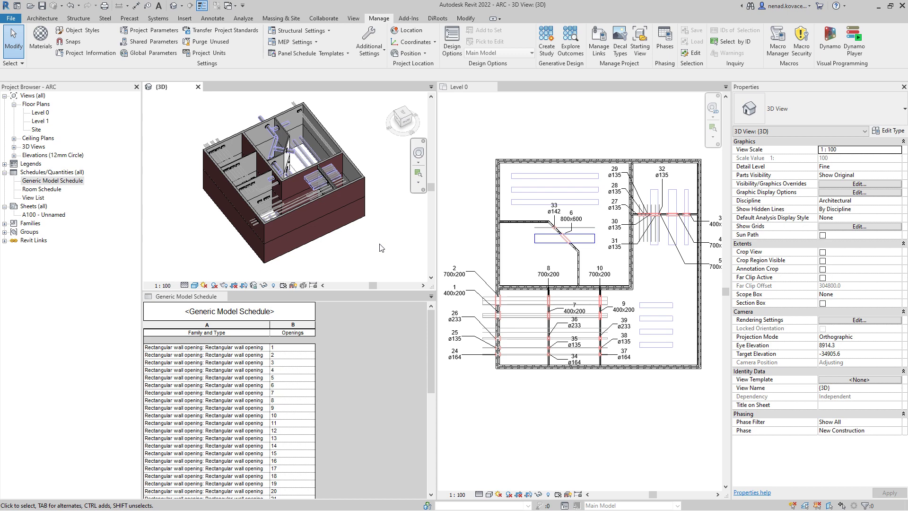
Step: Orbit the 3D model to a new angle and back to an overall view
scroll(256, 135, "up", 5)
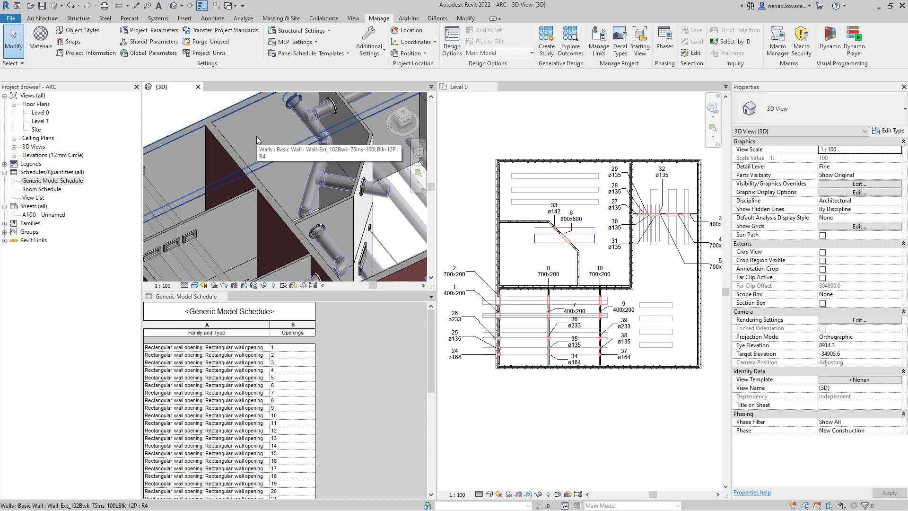
middle_click_drag(256, 136, 290, 217, "shift")
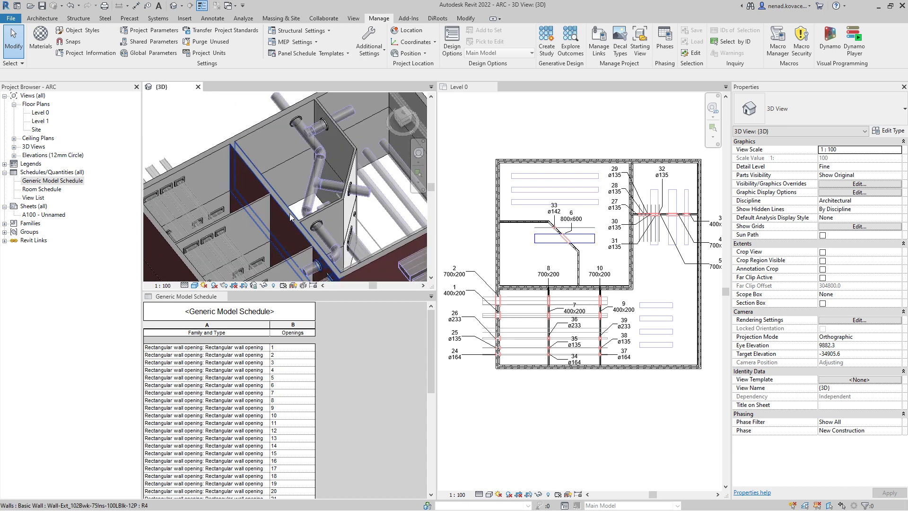
scroll(268, 180, "down", 4)
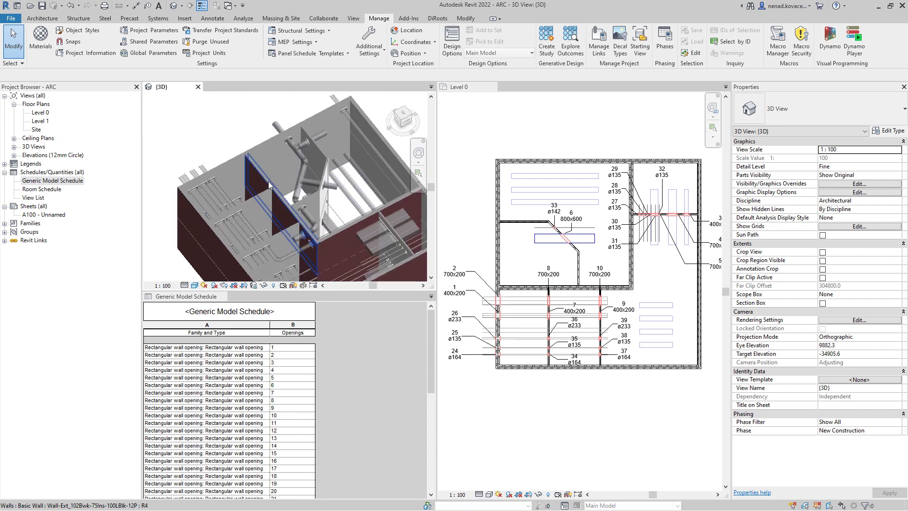
middle_click_drag(287, 189, 350, 205, "shift")
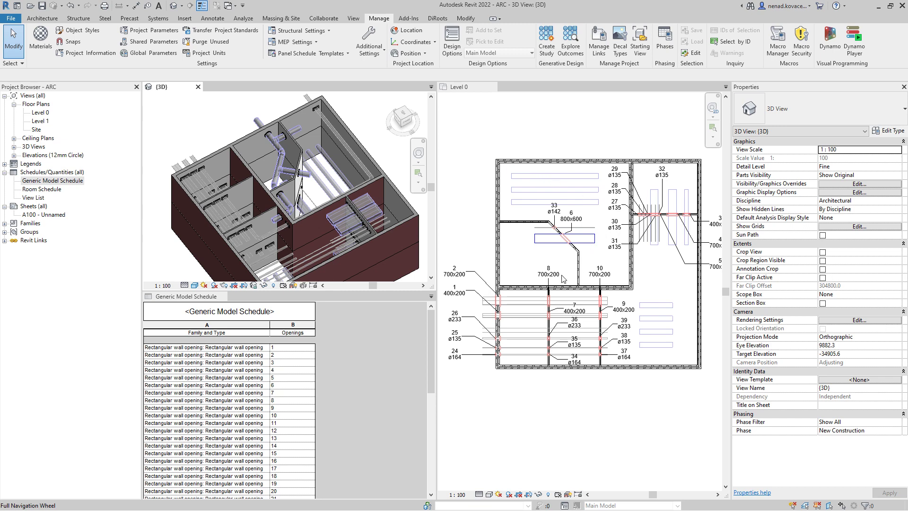
Step: In Level 0, inspect rectangular opening 2 (700x200 at 2750) and round opening 24 (ø164 at 3250)
scroll(544, 284, "down", 1)
scroll(476, 299, "up", 2)
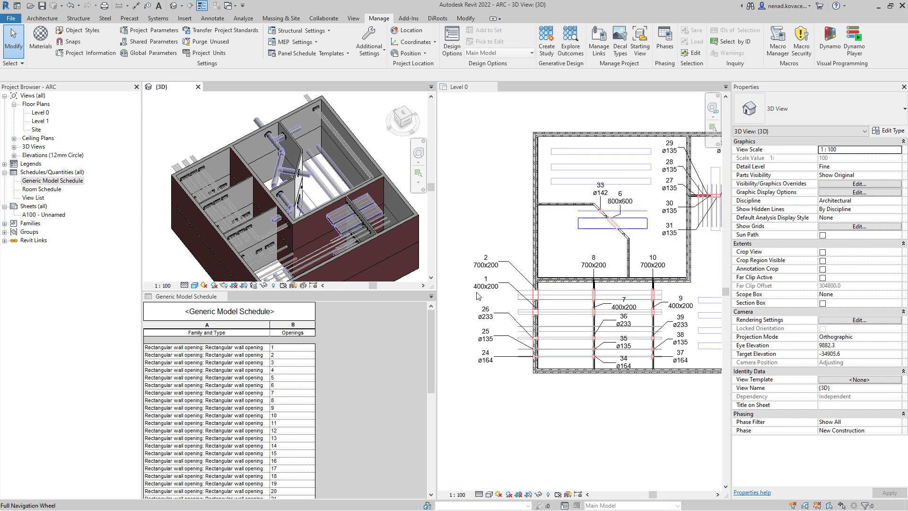
scroll(482, 295, "up", 2)
left_click(490, 298)
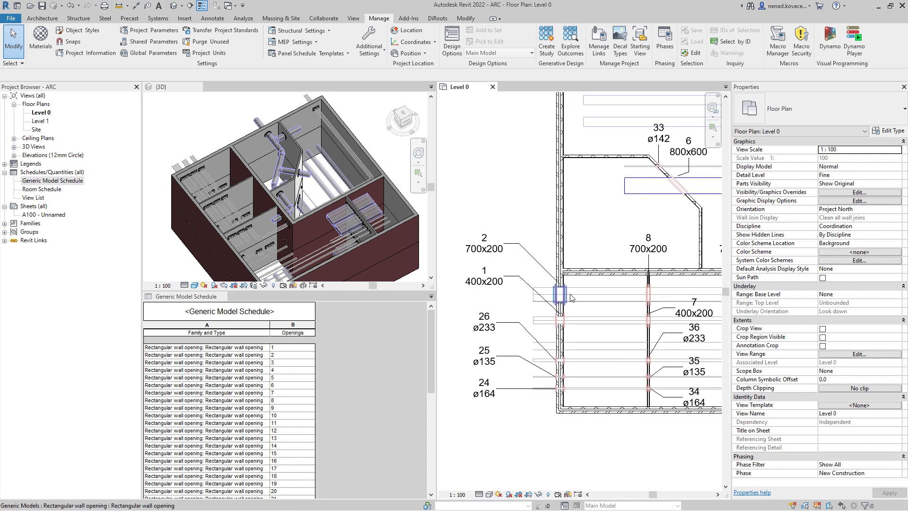
left_click(570, 297)
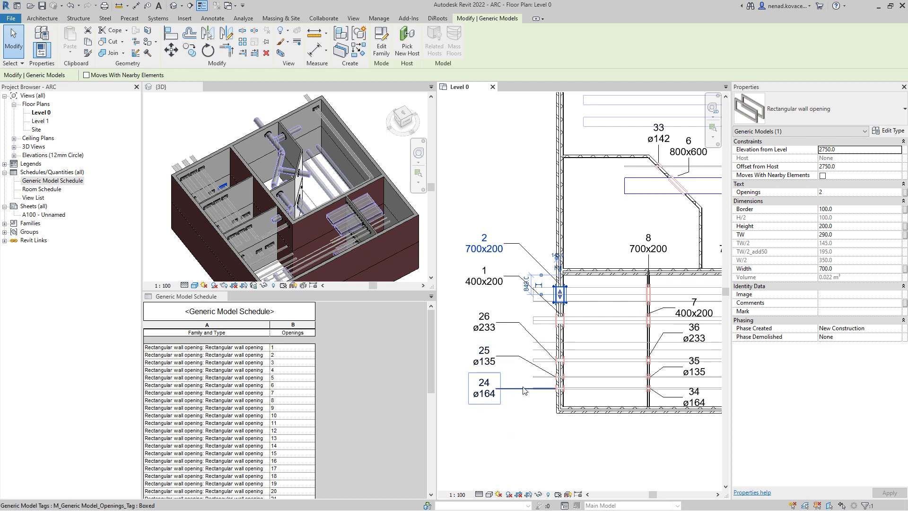
left_click(569, 393)
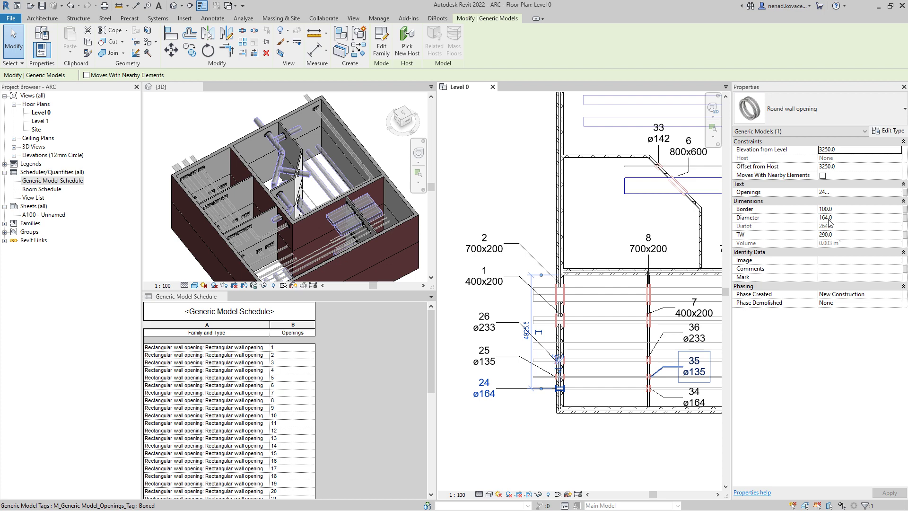
left_click(522, 221)
scroll(504, 359, "down", 5)
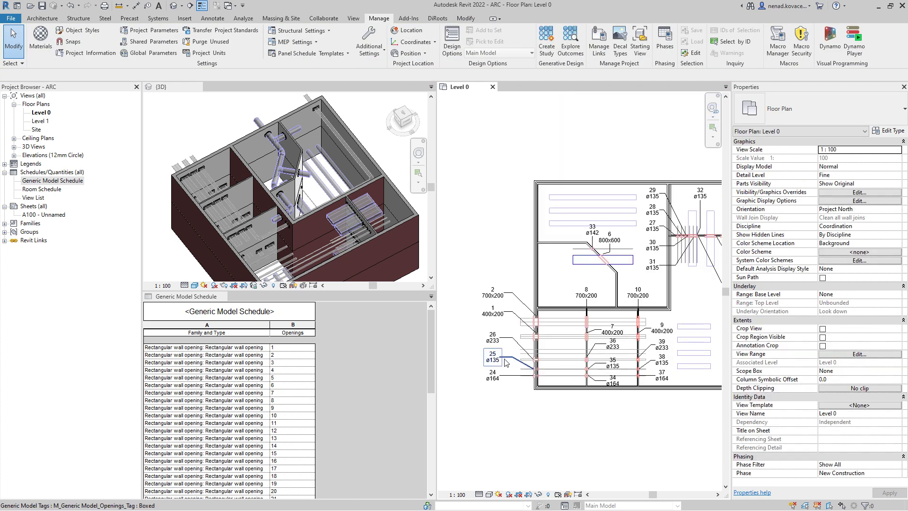
Step: Scroll the Generic Model Schedule to the bottom, showing the round openings and Grand total 50
scroll(579, 364, "up", 2)
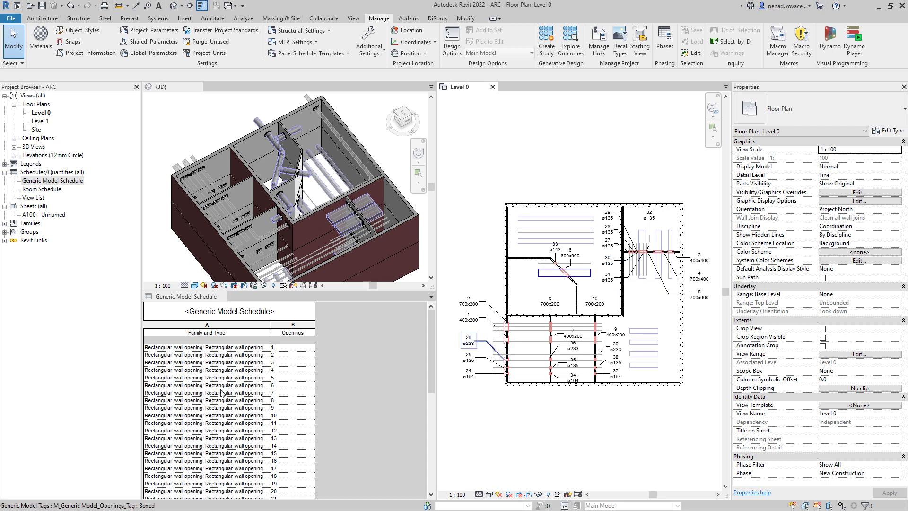
scroll(215, 424, "down", 6)
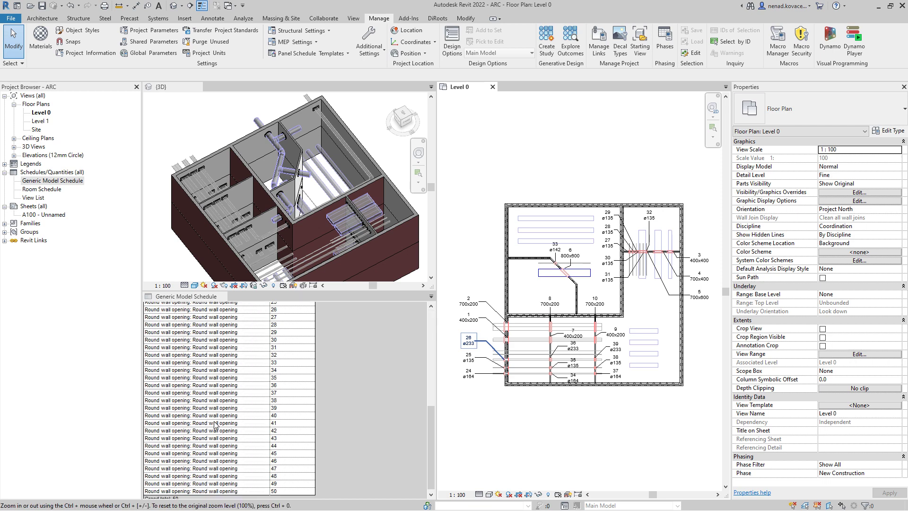
scroll(246, 413, "down", 5)
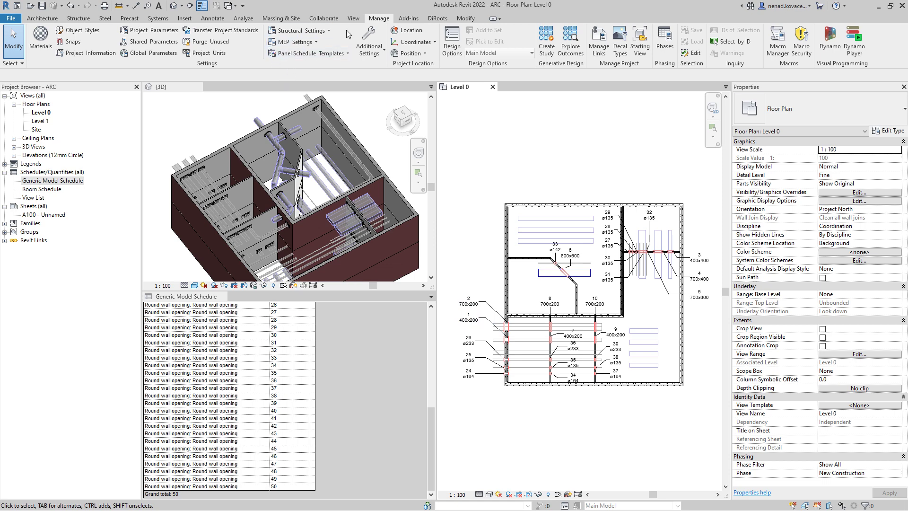
Step: Review the Openings shared parameter in its Electrical group, leaving the shared parameters unchanged
left_click(140, 42)
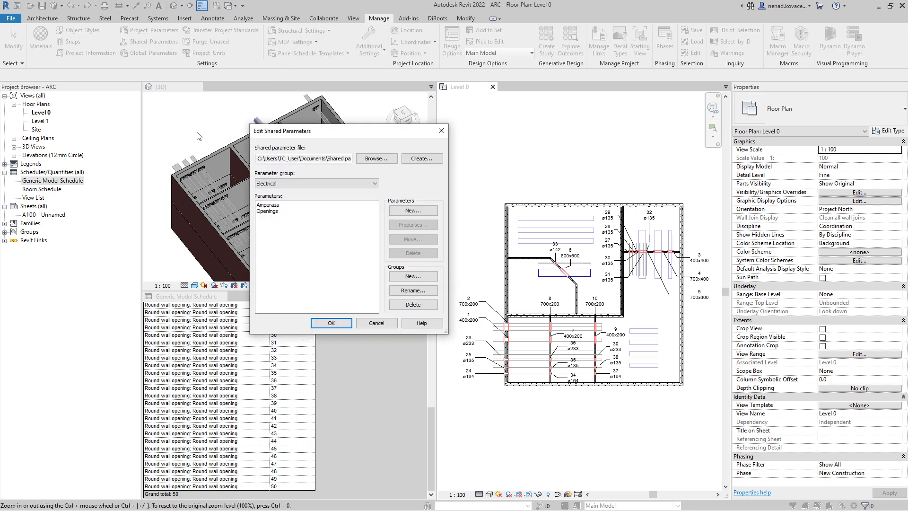
left_click(266, 212)
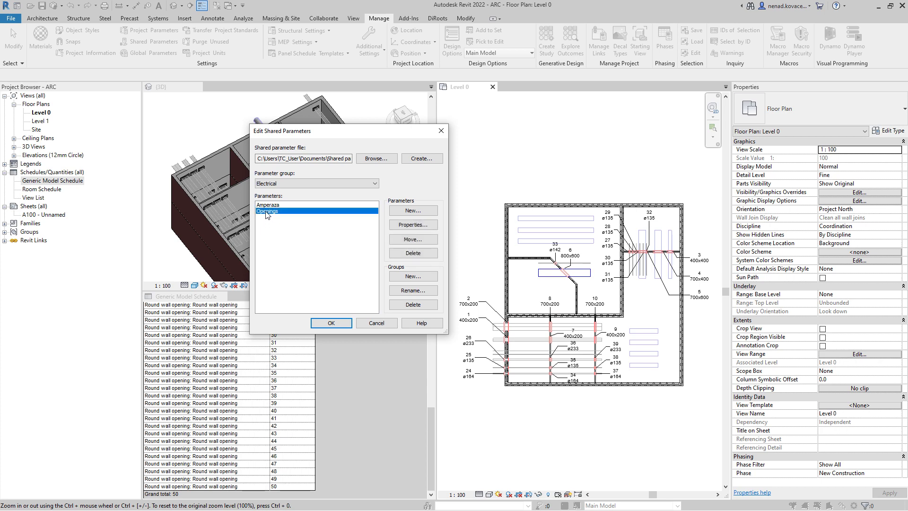
left_click(316, 183)
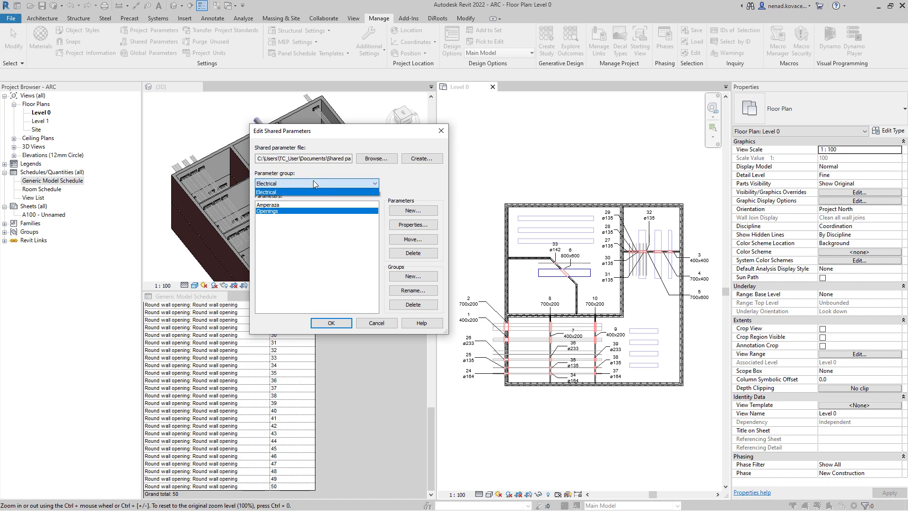
left_click(281, 183)
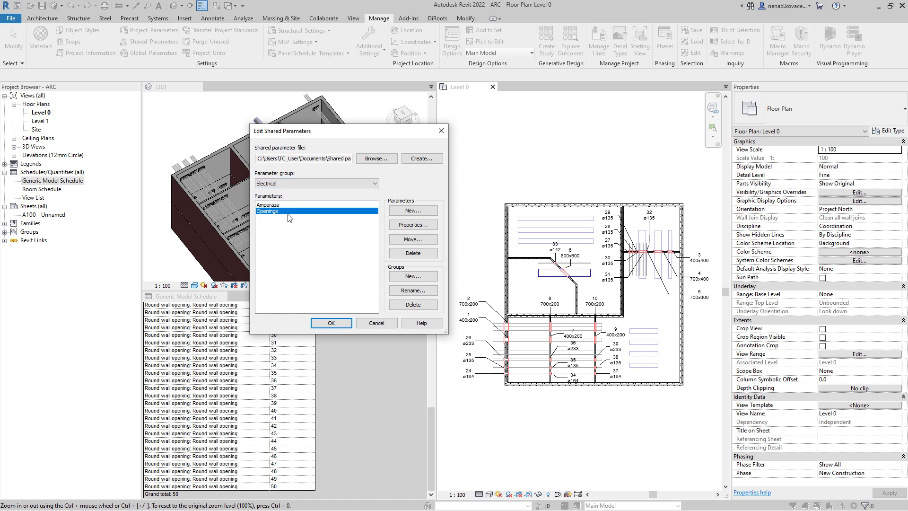
left_click(381, 322)
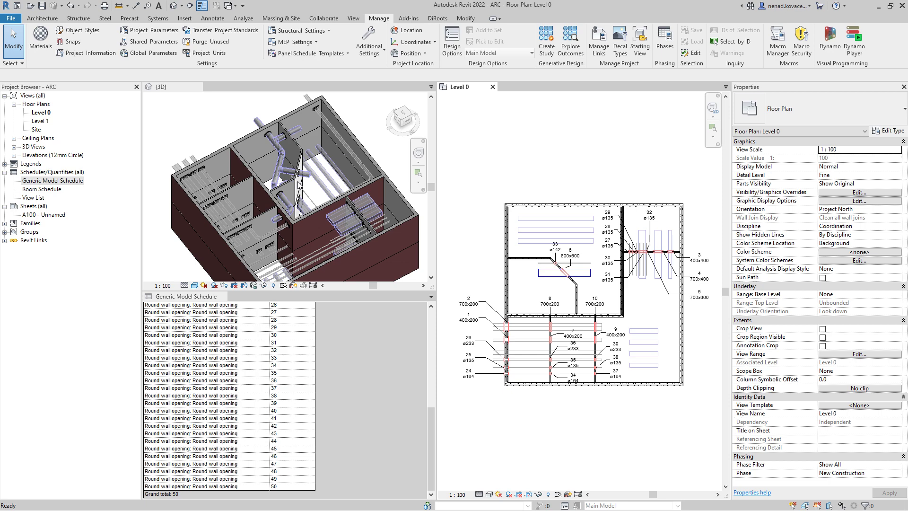
Step: Orbit the active 3D view, switch to tabbed views with TW, and window-select the whole model
left_click(242, 141)
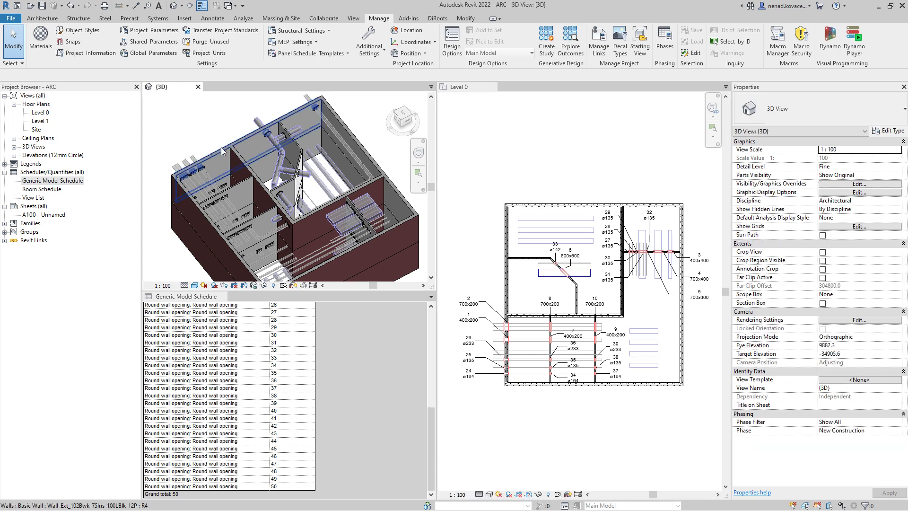
middle_click_drag(224, 142, 246, 116, "shift")
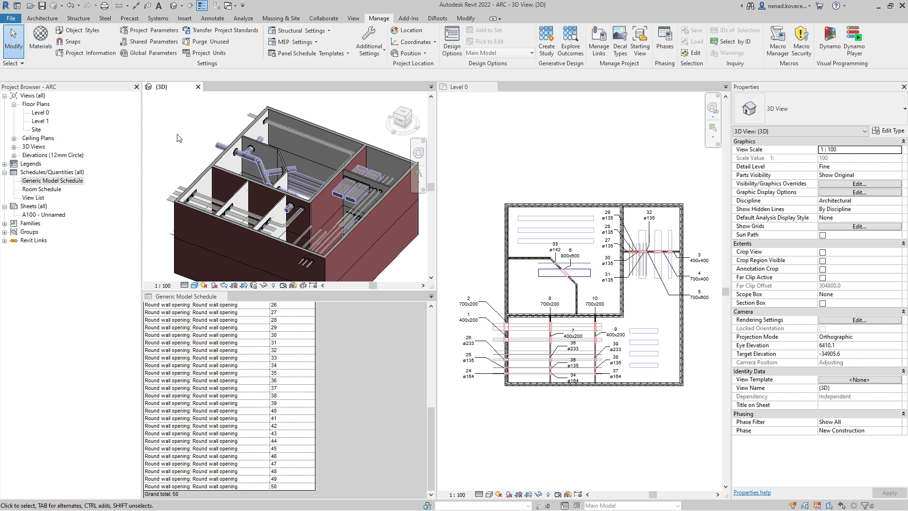
key("t")
key("w")
scroll(297, 163, "up", 2)
left_click_drag(188, 126, 623, 416)
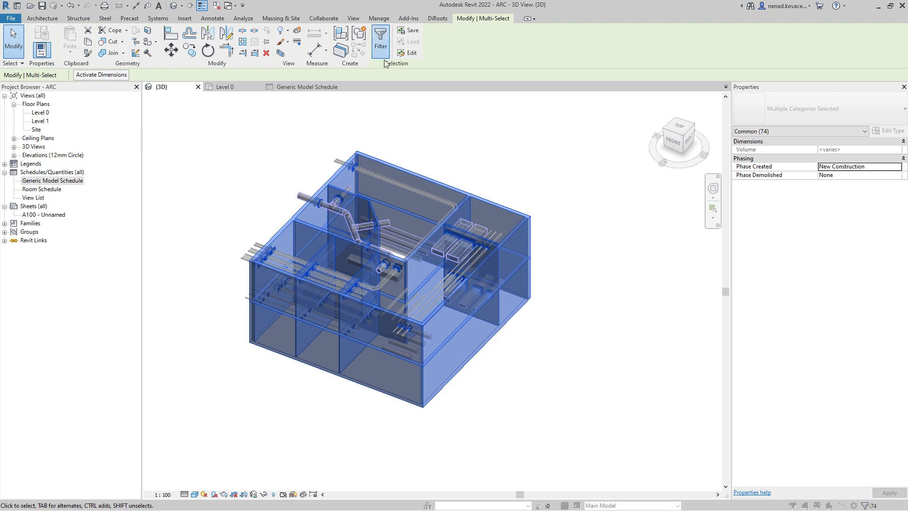
Step: Filter the selection down to Generic Models only and delete the 50 wall openings
left_click(381, 40)
left_click(507, 192)
left_click(383, 177)
left_click(422, 307)
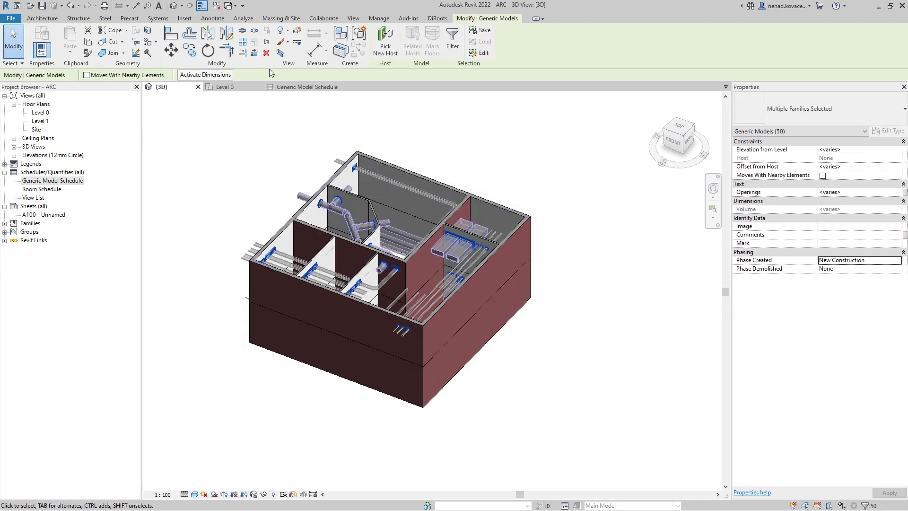
key("Escape")
Step: Close the Level 0 plan and tile the 3D view beside the schedule, zoomed to fit (WT, ZA)
left_click(316, 85)
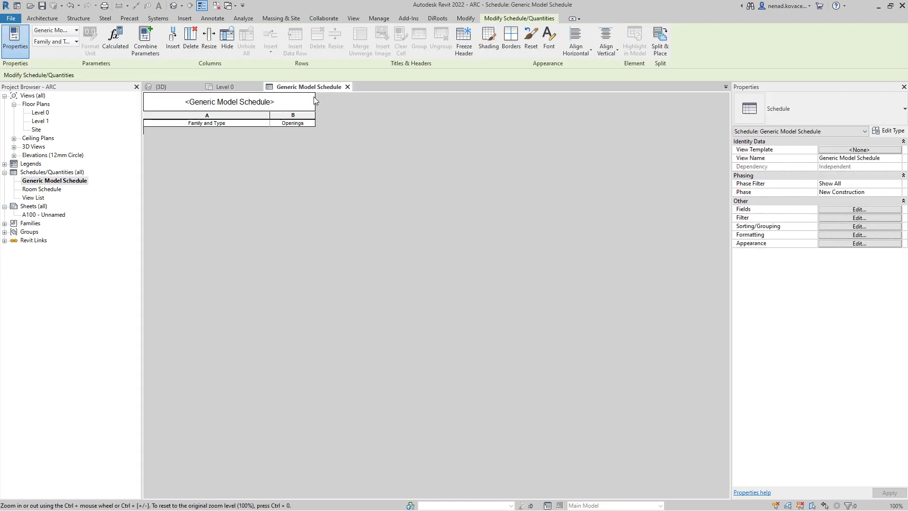
left_click(233, 88)
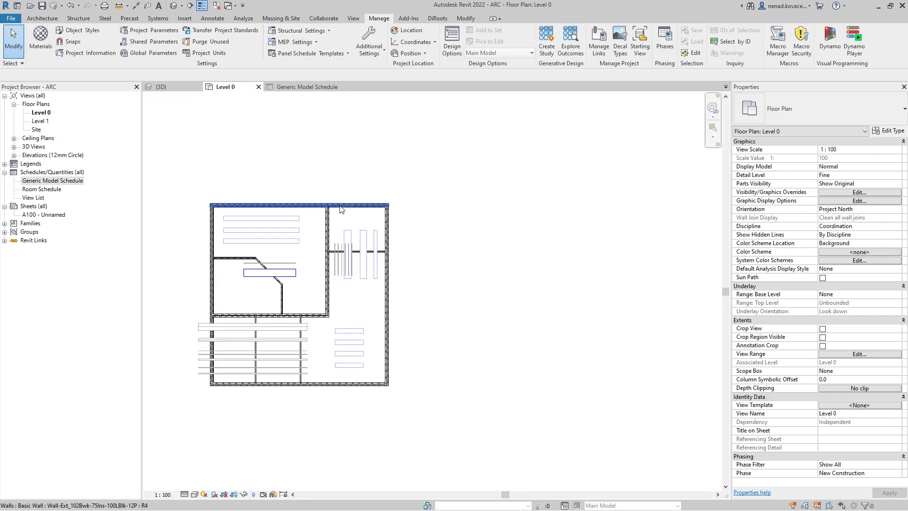
left_click(258, 87)
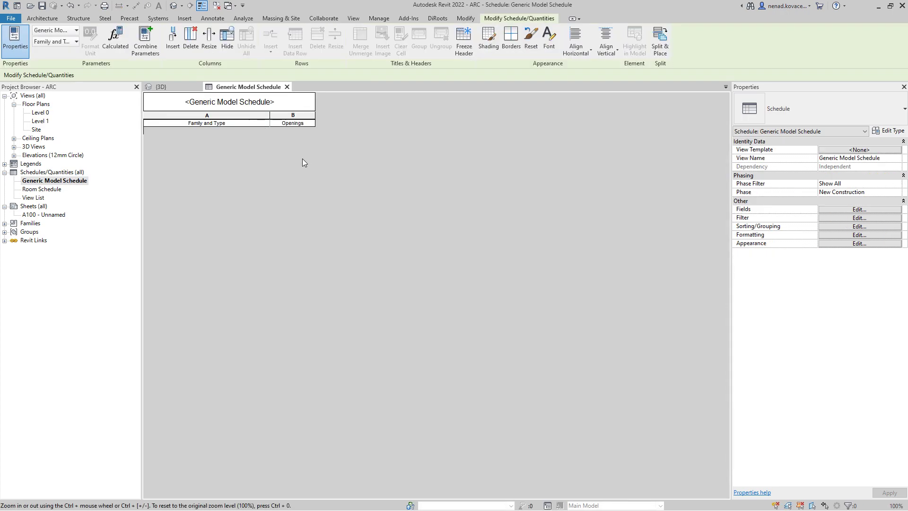
left_click(161, 87)
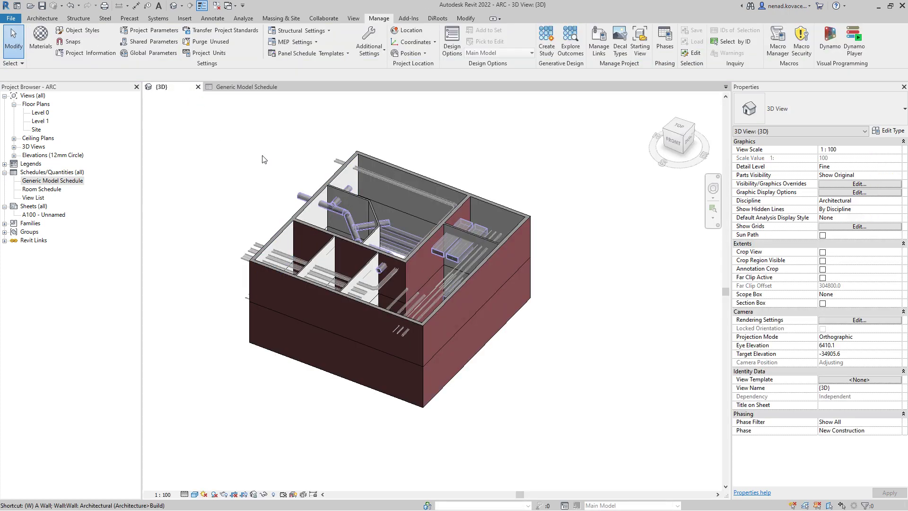
key("w")
key("t")
key("z")
key("a")
scroll(292, 193, "up", 2)
scroll(292, 197, "down", 1)
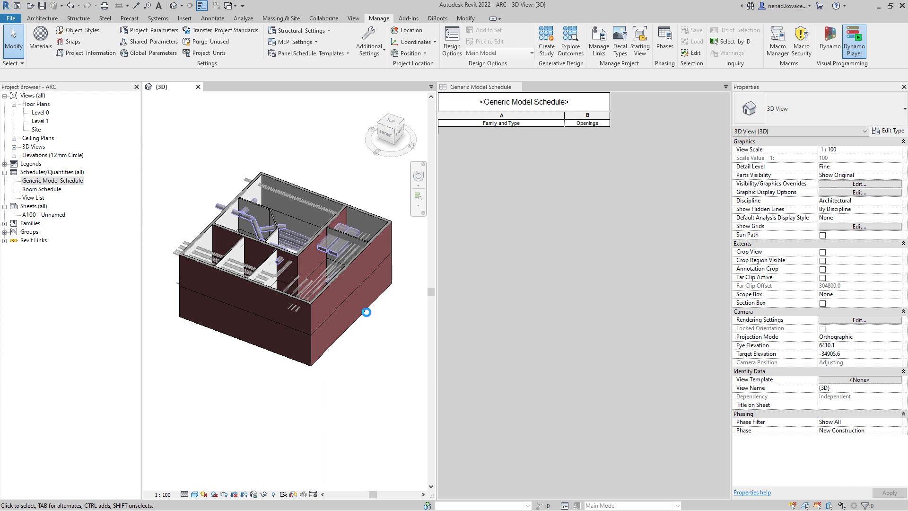
Step: Run 01 Wall openings_R2022 with category Cable Trays and the MEP.rvt link via Set Values
left_click(646, 178)
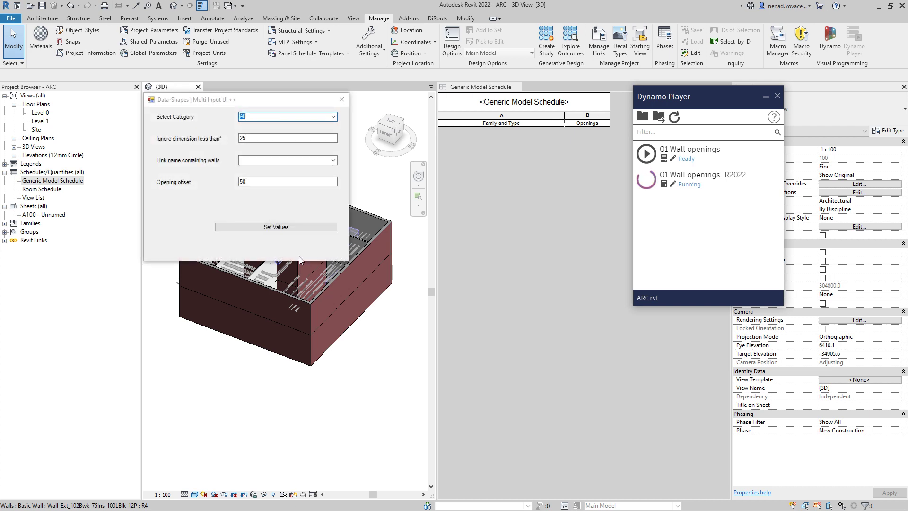
left_click_drag(279, 103, 507, 302)
left_click(560, 315)
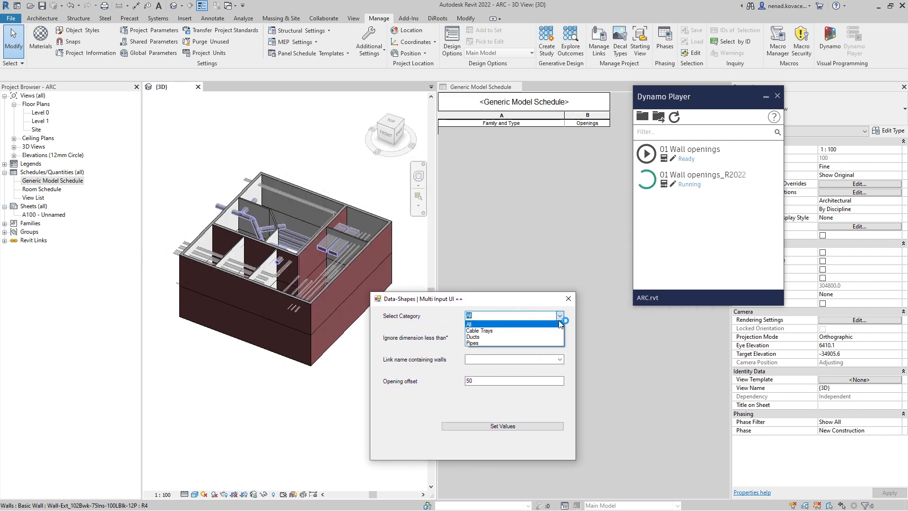
left_click(511, 326)
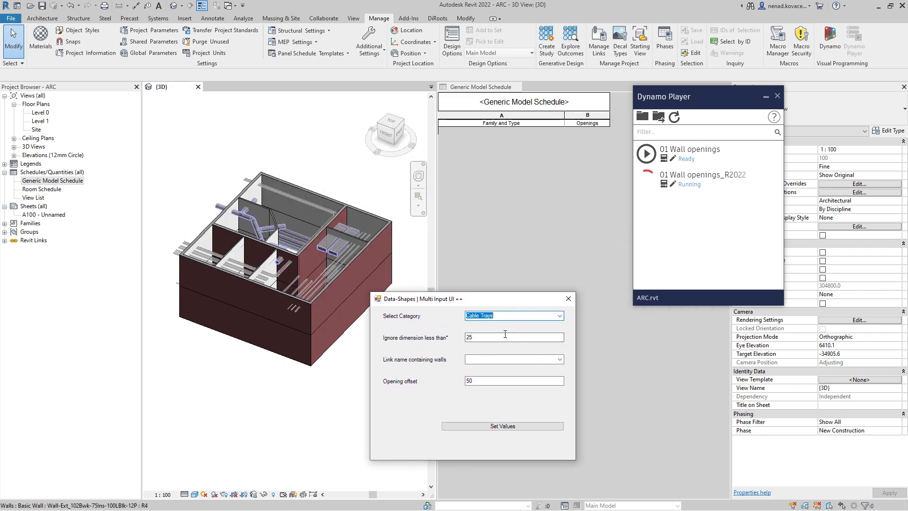
left_click(559, 359)
left_click(546, 369)
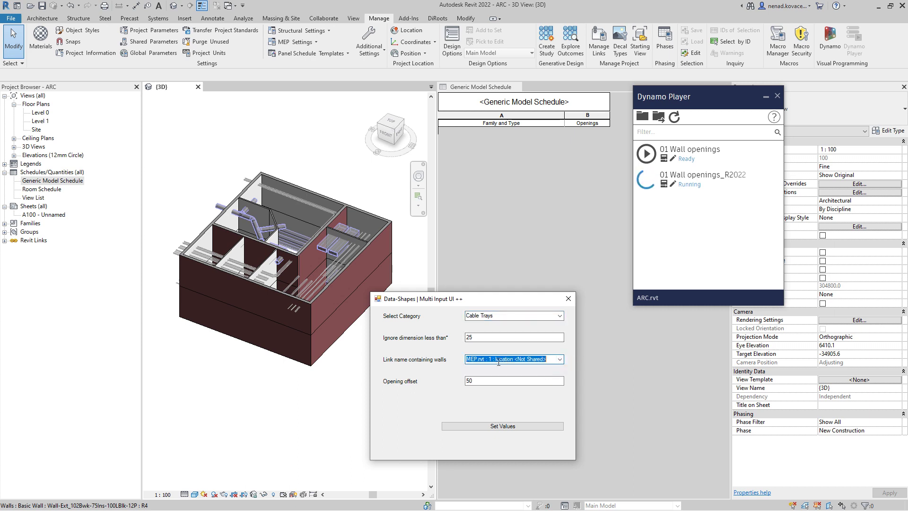
left_click(503, 426)
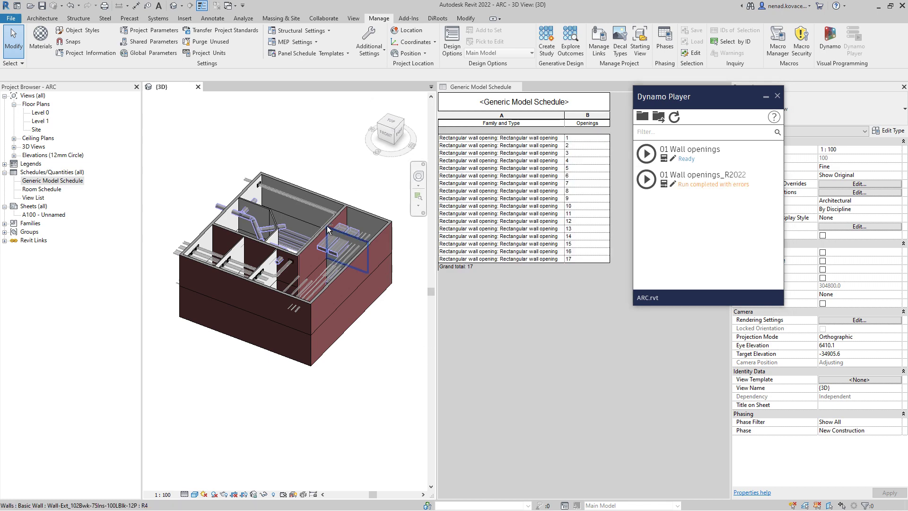
Step: Orbit the 3D view and select one of the new rectangular wall openings to inspect it
middle_click_drag(310, 163, 265, 208, "shift")
scroll(181, 203, "up", 6)
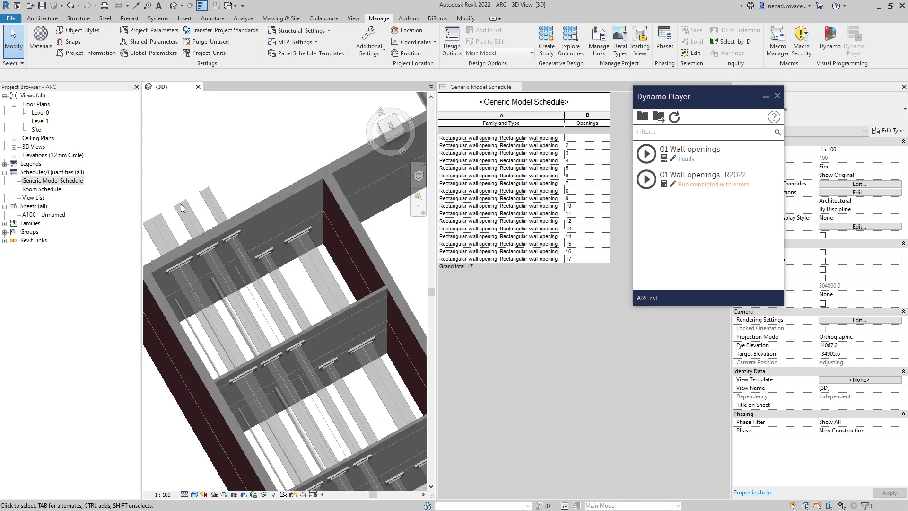
left_click(228, 270)
middle_click_drag(228, 270, 292, 253, "shift")
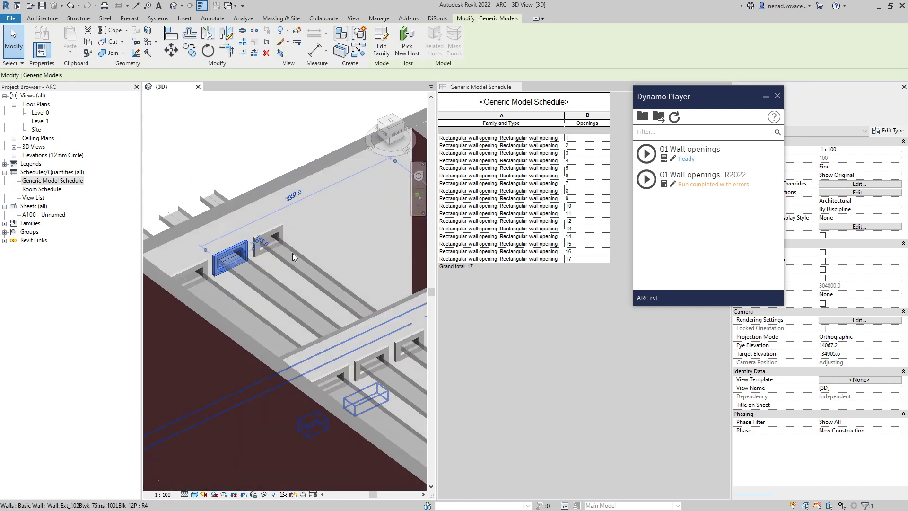